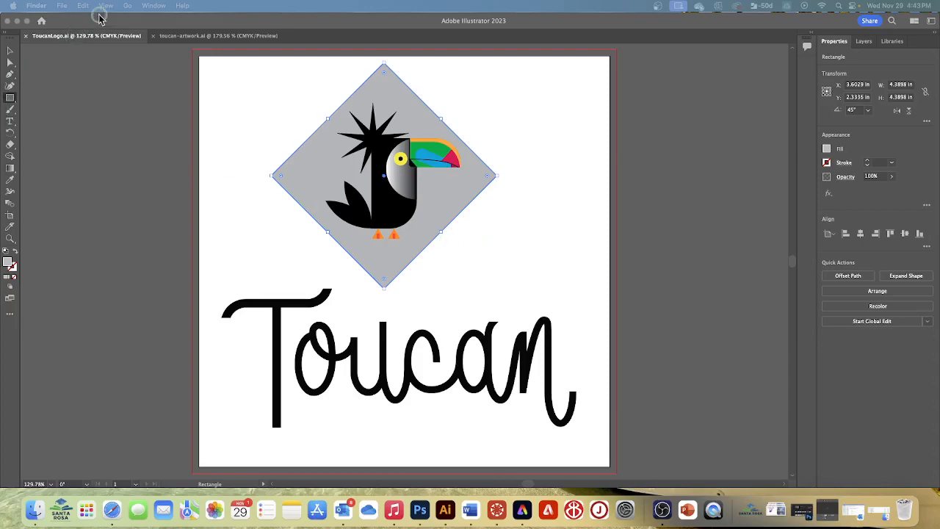
{"action": "left_click", "coordinate": [61, 6]}
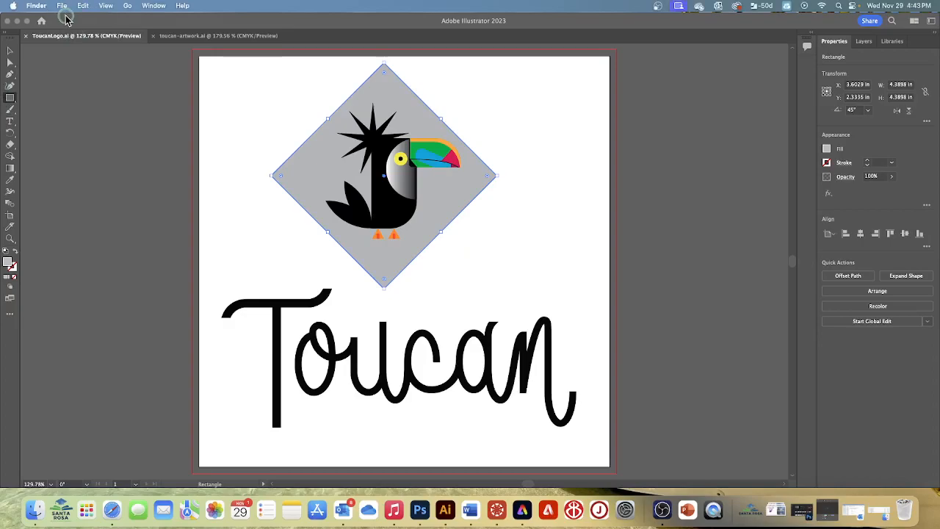
{"action": "key", "text": "super+n"}
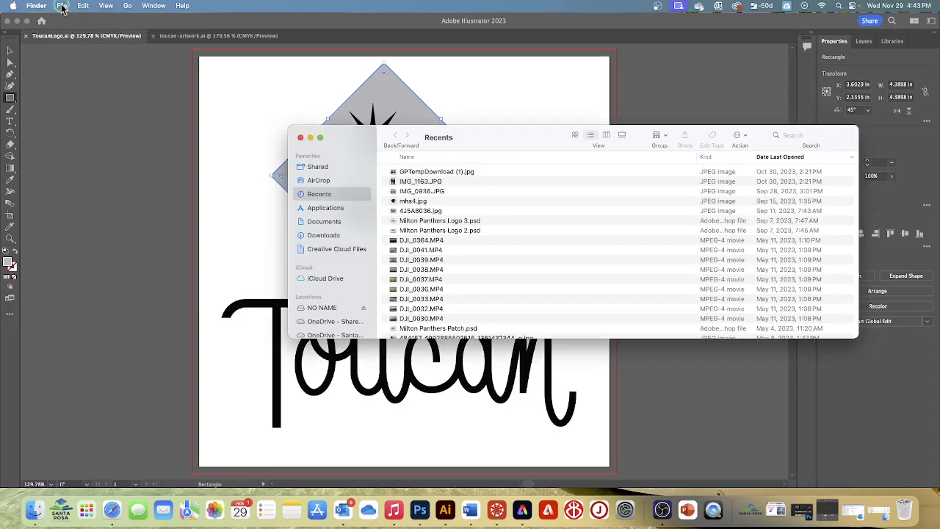
{"action": "left_click", "coordinate": [300, 138]}
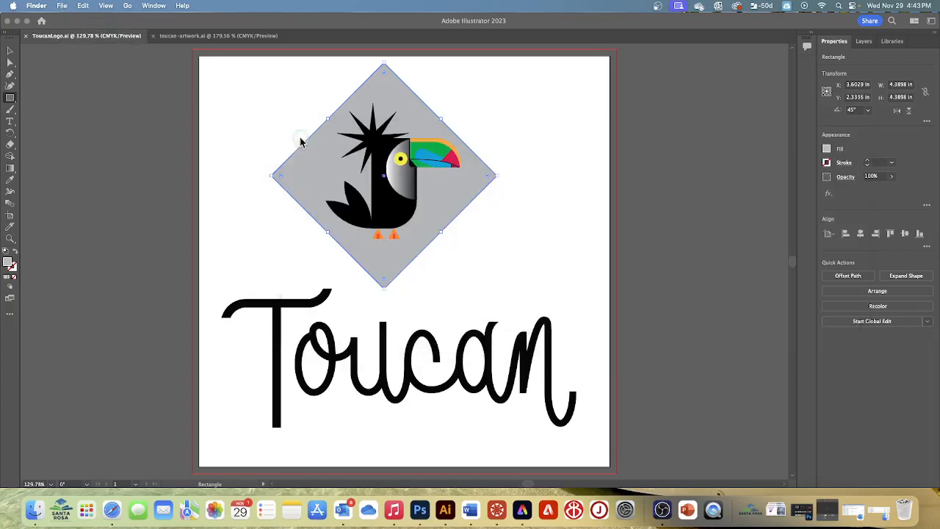
{"action": "left_click", "coordinate": [63, 6]}
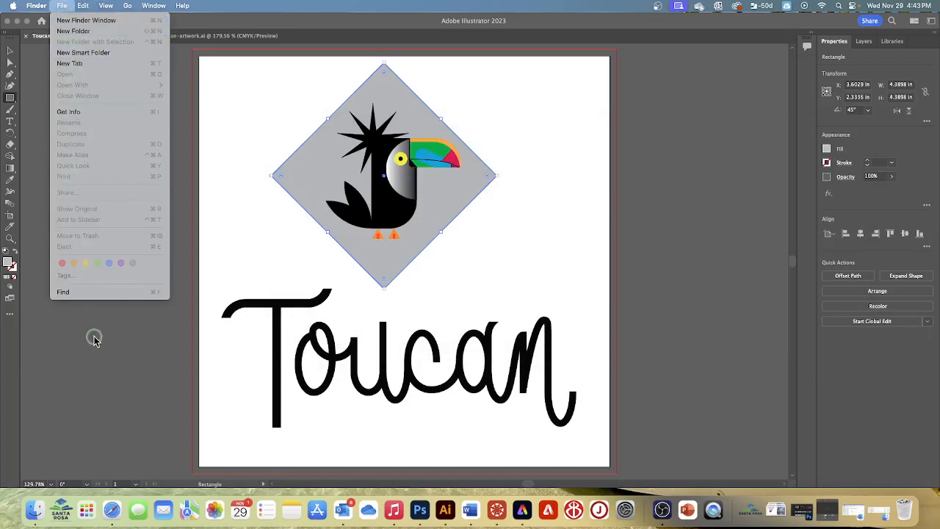
Place the image stick.jpg from the Lesson03 folder over the right part of the Toucan lettering, just below the grey diamond.
{"action": "left_click", "coordinate": [113, 355]}
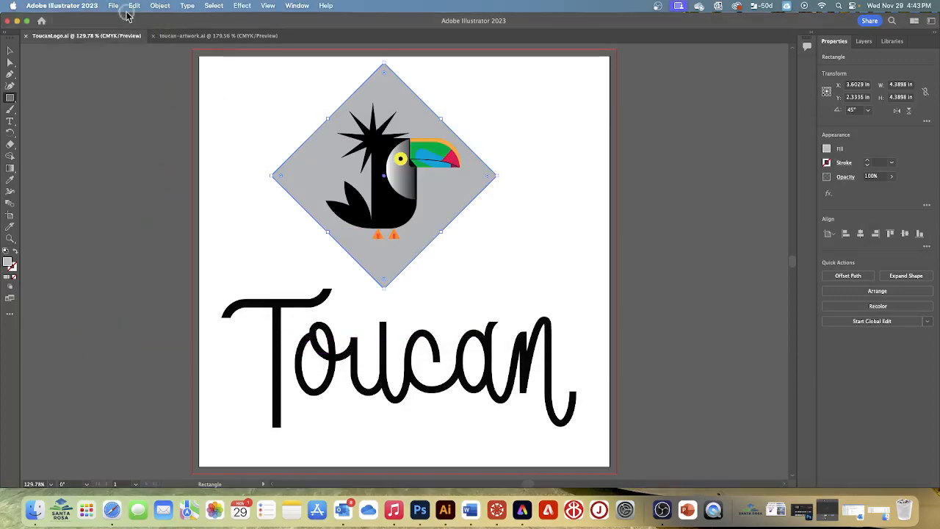
{"action": "left_click", "coordinate": [115, 5]}
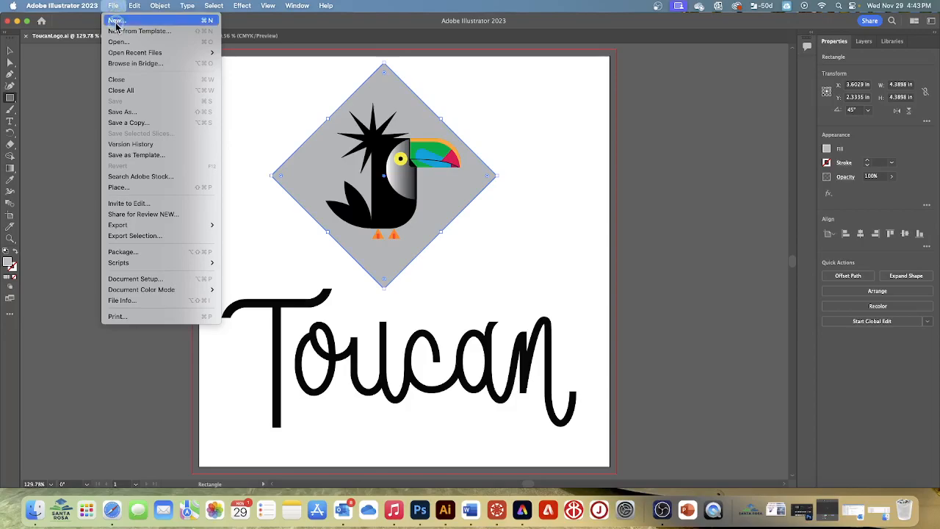
{"action": "mouse_move", "coordinate": [123, 291]}
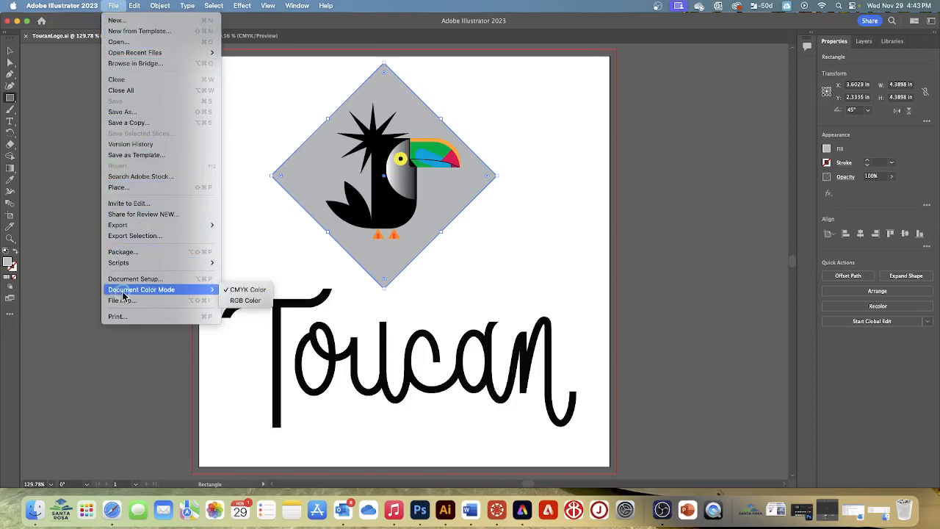
{"action": "left_click", "coordinate": [119, 190]}
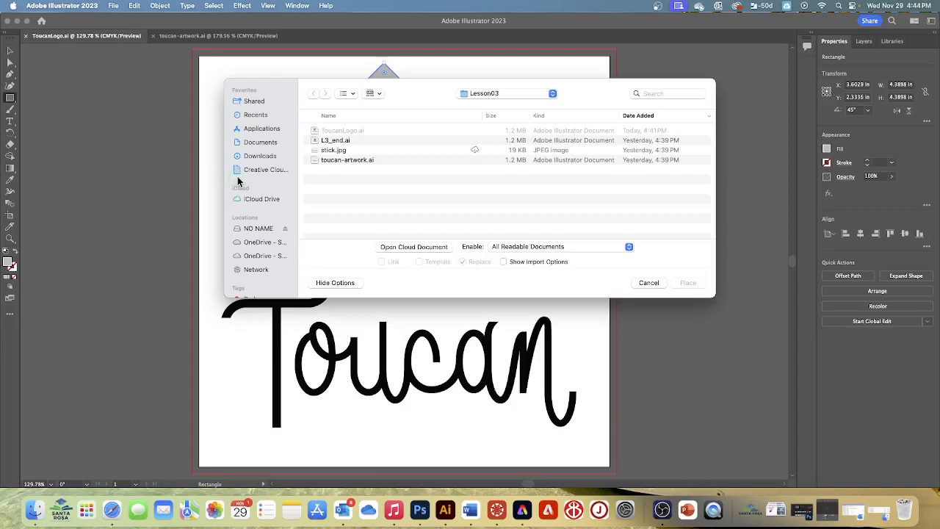
{"action": "left_click", "coordinate": [336, 151]}
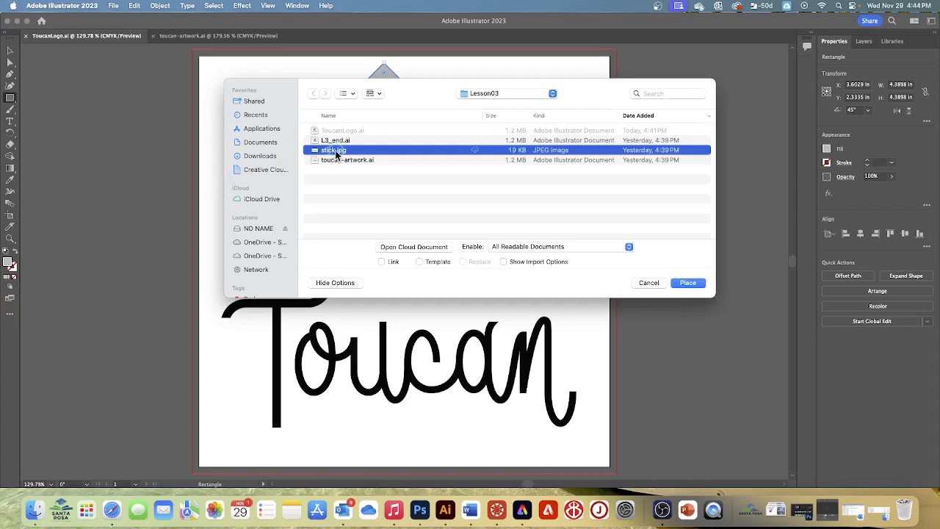
{"action": "left_click", "coordinate": [685, 283]}
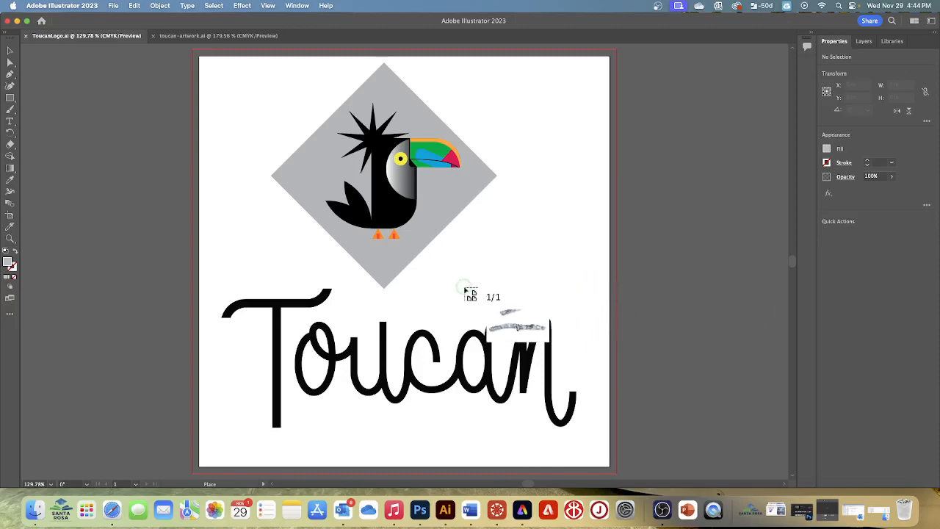
{"action": "left_click", "coordinate": [424, 290]}
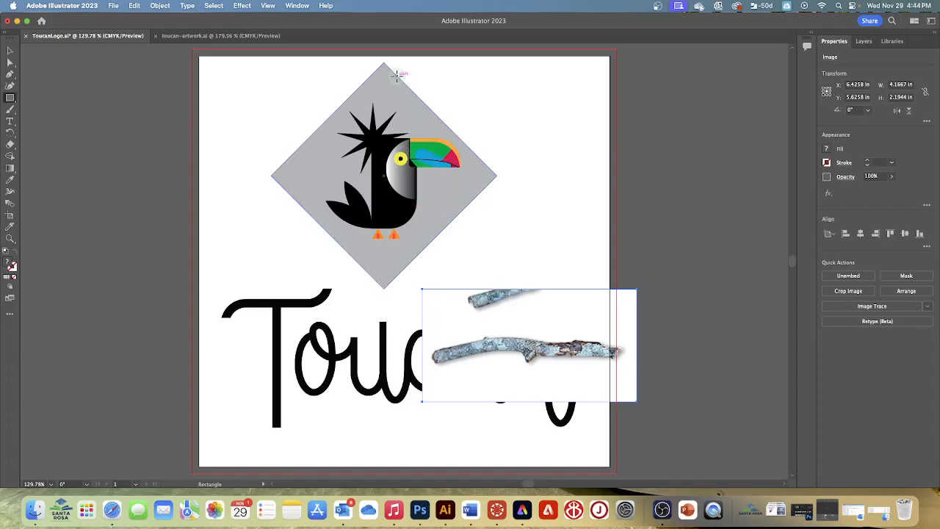
Convert the placed stick image to a vector tracing with Image Trace, using the Sketch preset.
{"action": "left_click", "coordinate": [268, 6]}
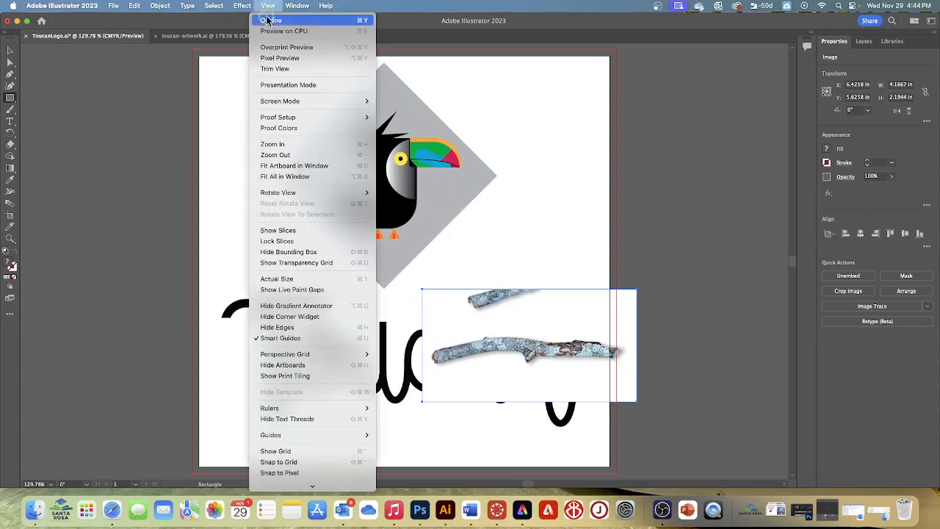
{"action": "left_click", "coordinate": [281, 147]}
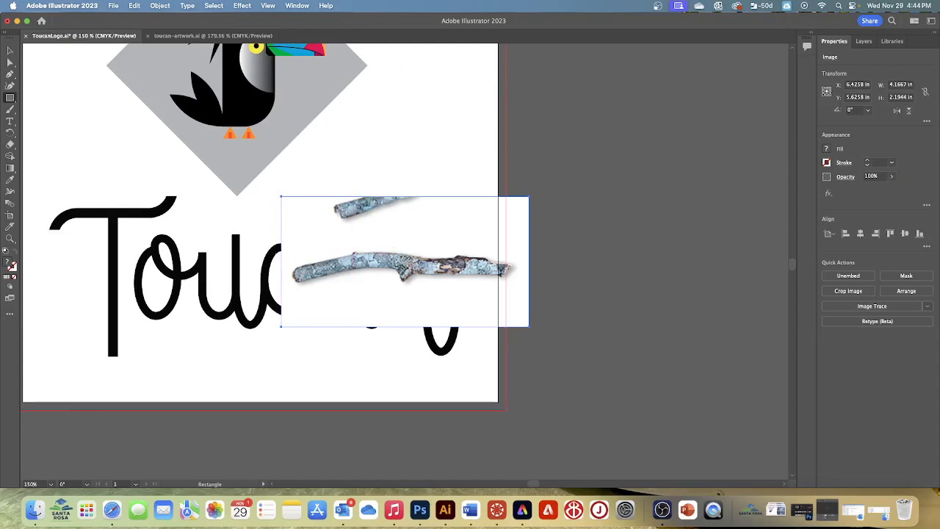
{"action": "left_click", "coordinate": [867, 309]}
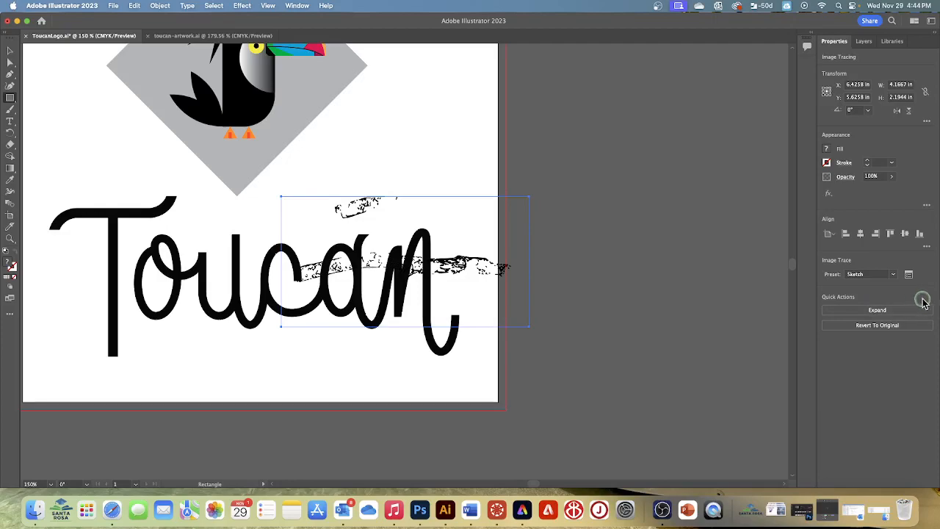
{"action": "left_click", "coordinate": [872, 304]}
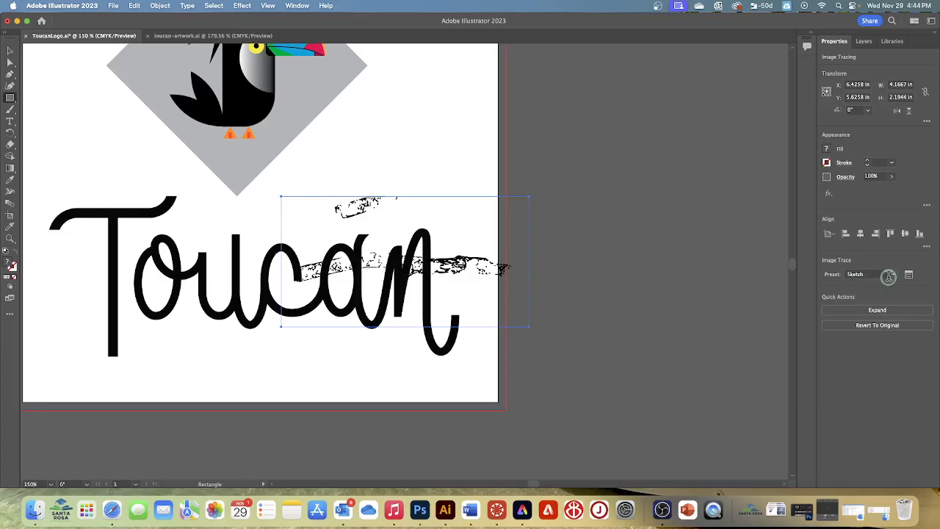
Try the Low Fidelity Photo preset on the stick tracing and set the preset to Silhouettes.
{"action": "left_click", "coordinate": [893, 276]}
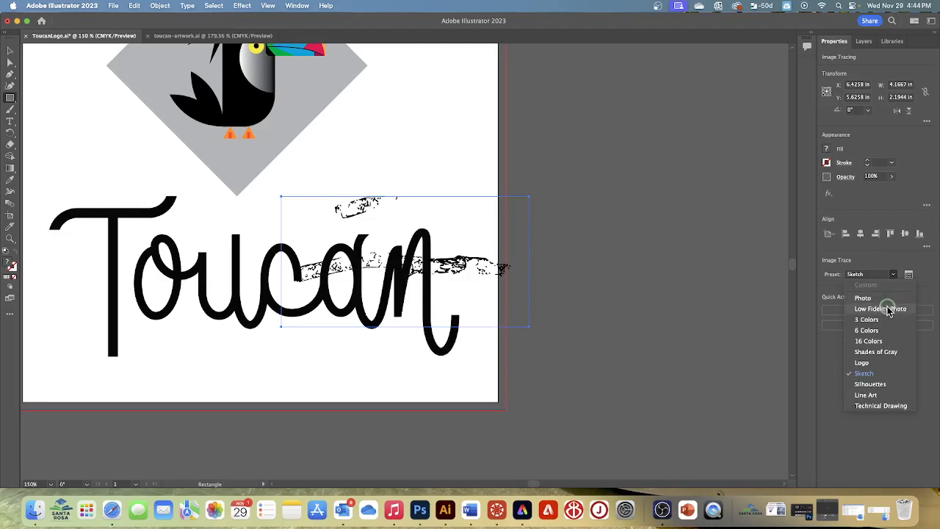
{"action": "left_click", "coordinate": [887, 308]}
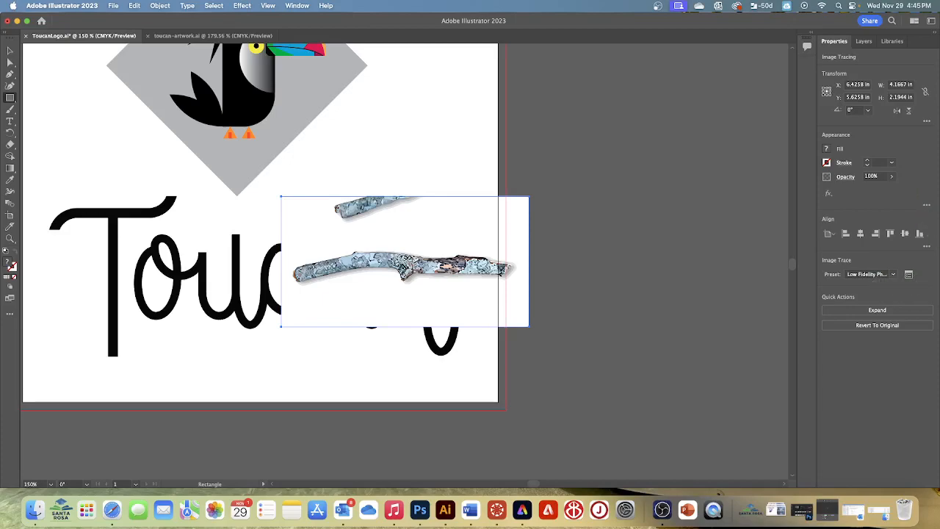
{"action": "left_click", "coordinate": [894, 275]}
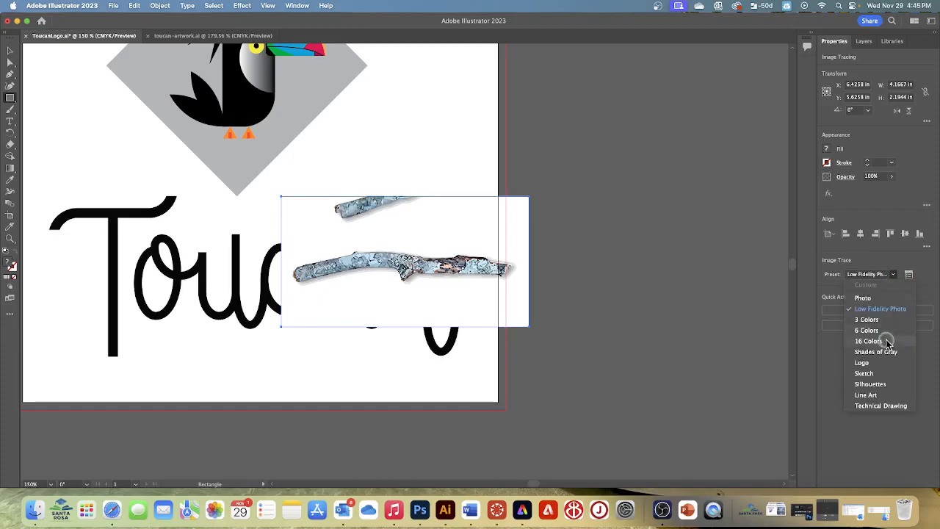
{"action": "left_click", "coordinate": [874, 383]}
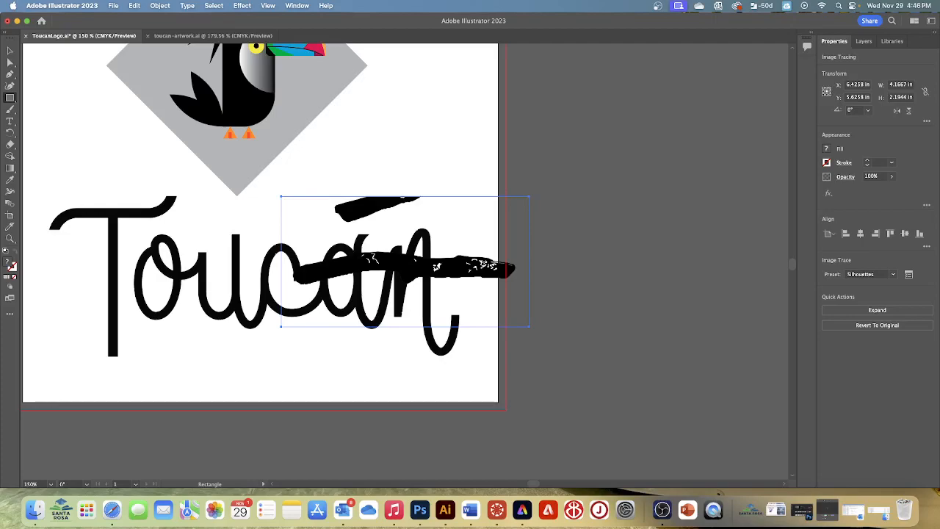
Set the stick tracing's advanced Image Trace options to Paths 95% and Corners 80%.
{"action": "left_click", "coordinate": [909, 274]}
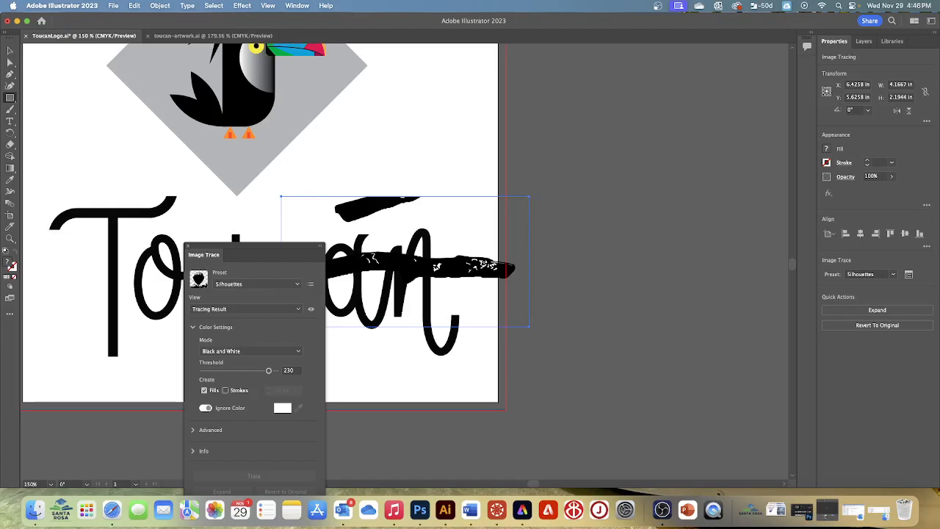
{"action": "mouse_move", "coordinate": [265, 252]}
{"action": "left_mouse_down"}
{"action": "mouse_move", "coordinate": [583, 183]}
{"action": "mouse_move", "coordinate": [671, 113]}
{"action": "left_mouse_up"}
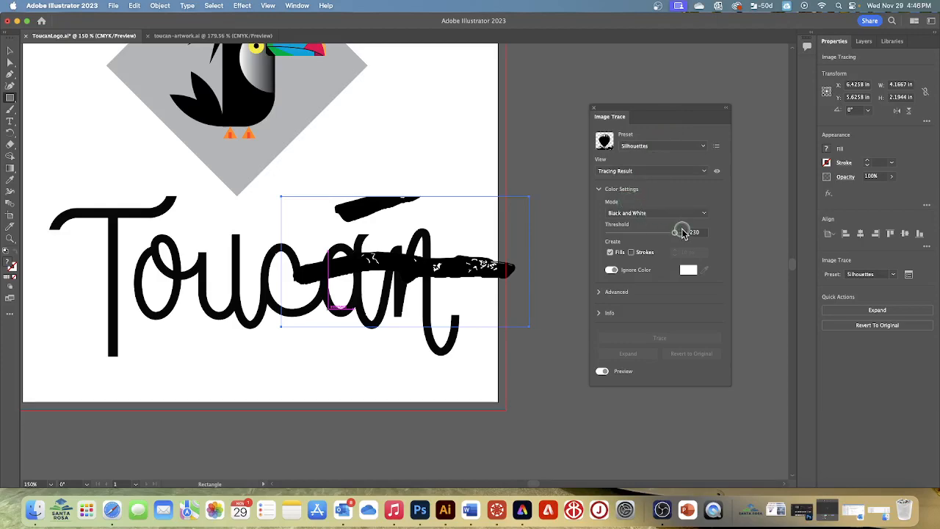
{"action": "left_click", "coordinate": [600, 293]}
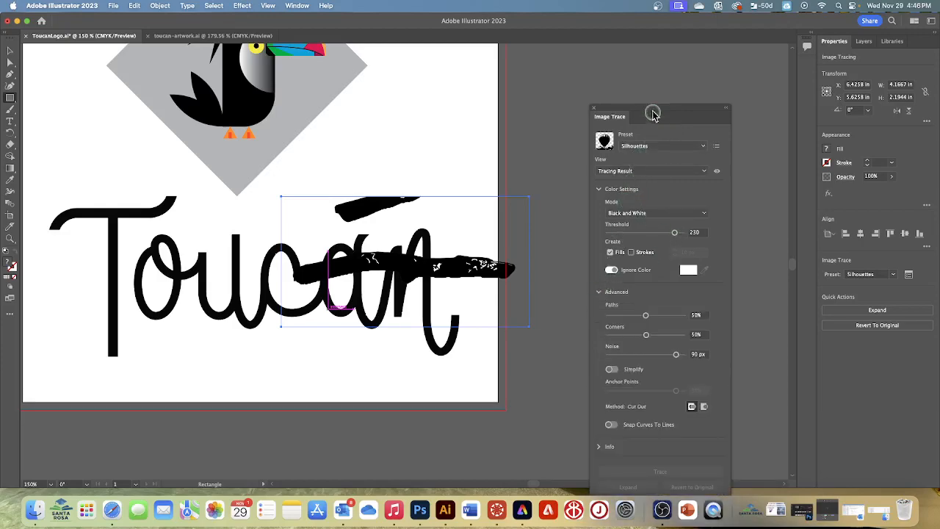
{"action": "left_click_drag", "start_coordinate": [652, 111], "coordinate": [654, 53]}
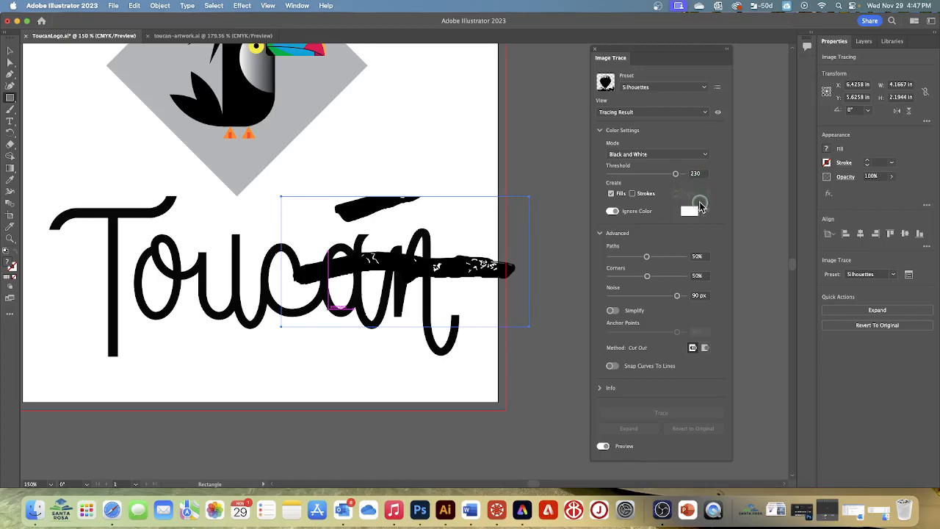
{"action": "left_click", "coordinate": [702, 255]}
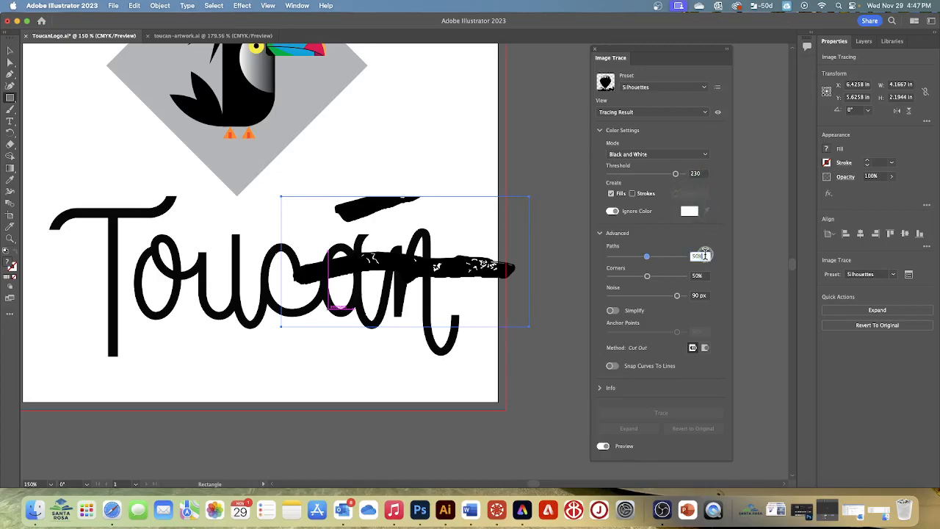
{"action": "left_click", "coordinate": [673, 255]}
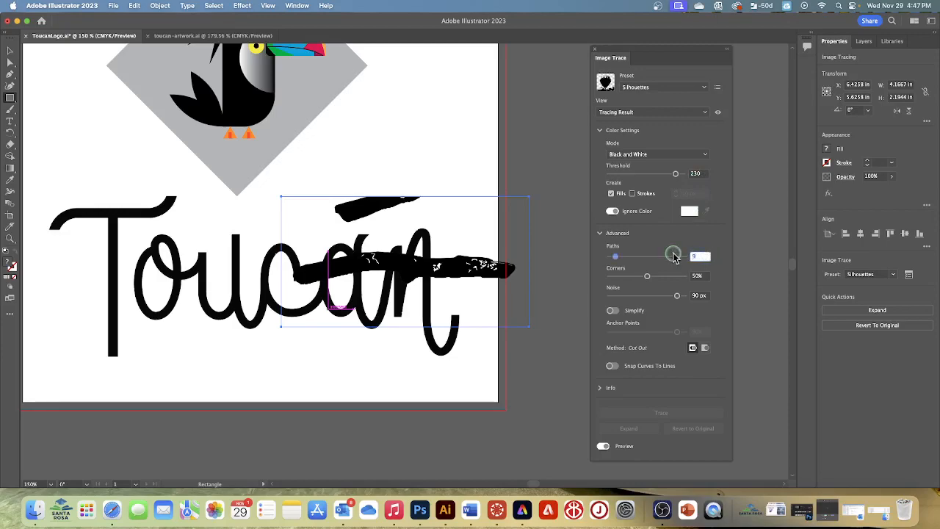
{"action": "key", "text": "Tab"}
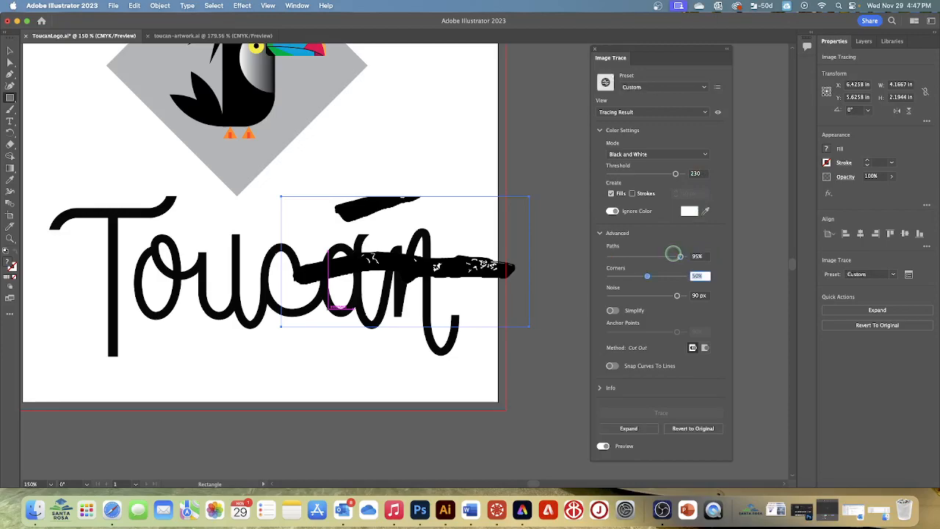
{"action": "type", "text": "80"}
{"action": "key", "text": "Tab"}
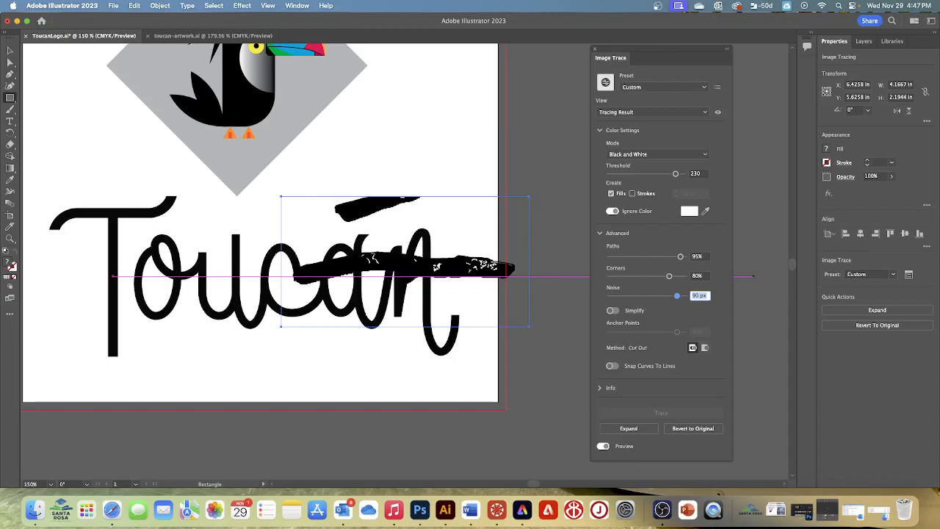
{"action": "left_click", "coordinate": [596, 50]}
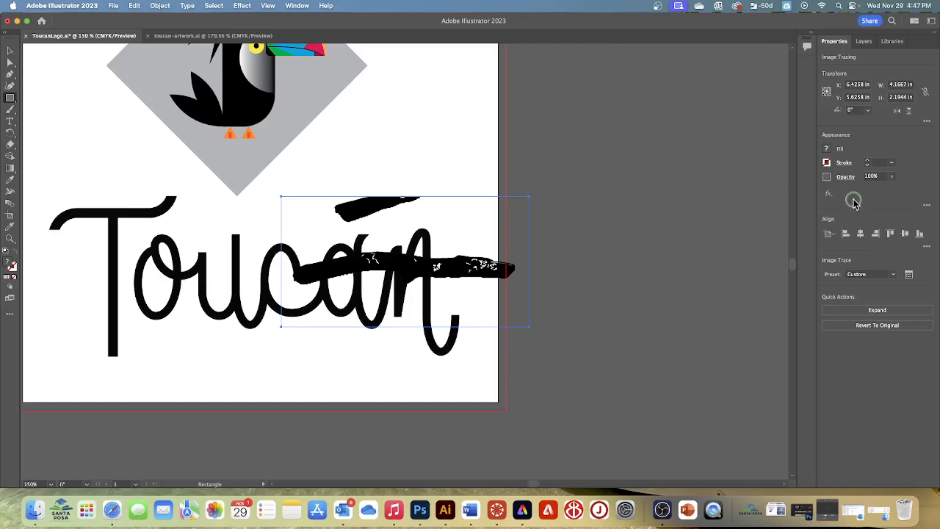
Expand the stick tracing into editable vector paths, ungroup them and clear the selection.
{"action": "left_click", "coordinate": [870, 311]}
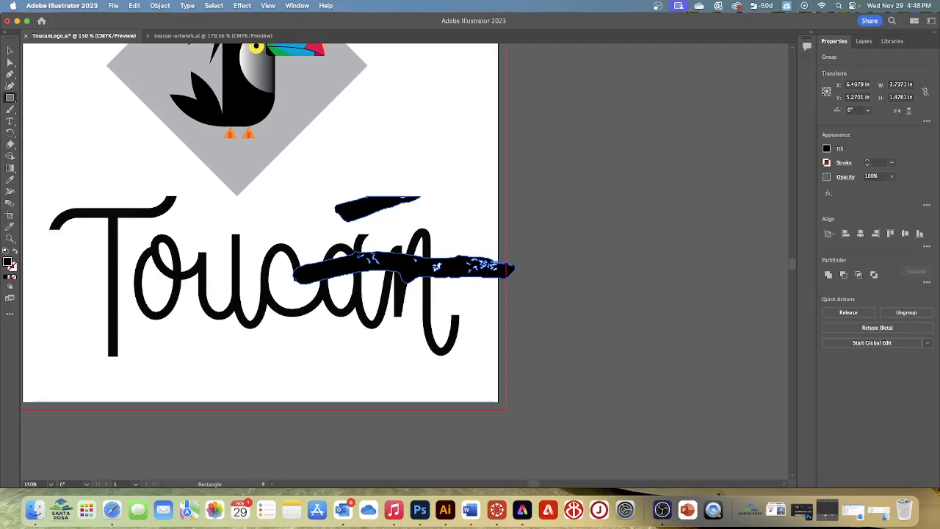
{"action": "left_click", "coordinate": [906, 314]}
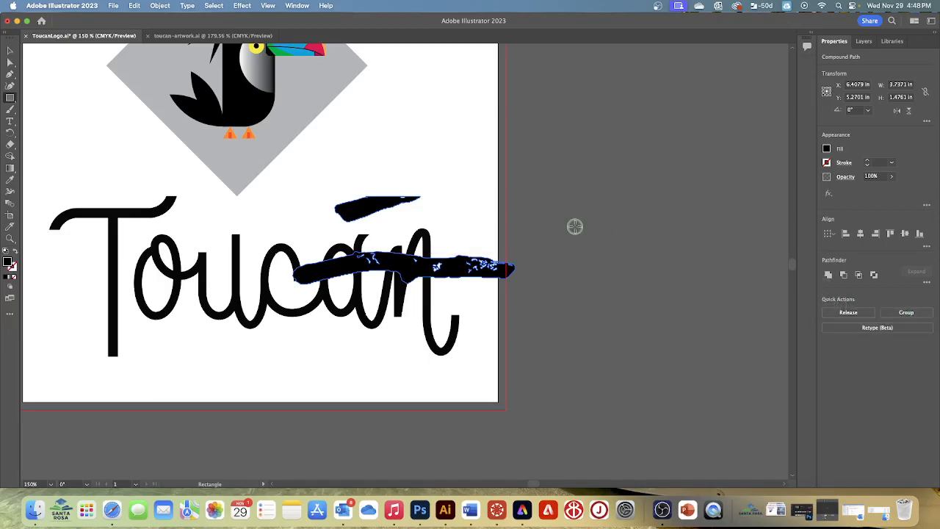
{"action": "left_click", "coordinate": [214, 6]}
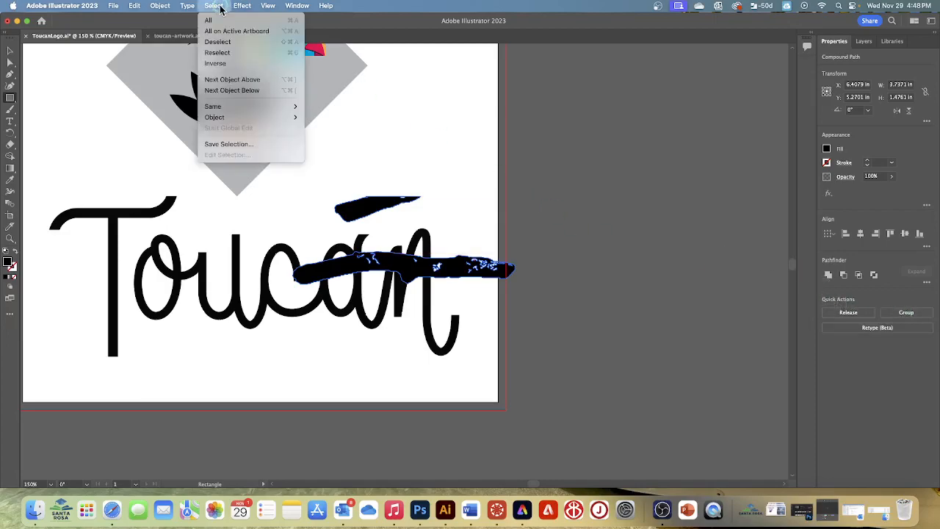
{"action": "left_click", "coordinate": [219, 42]}
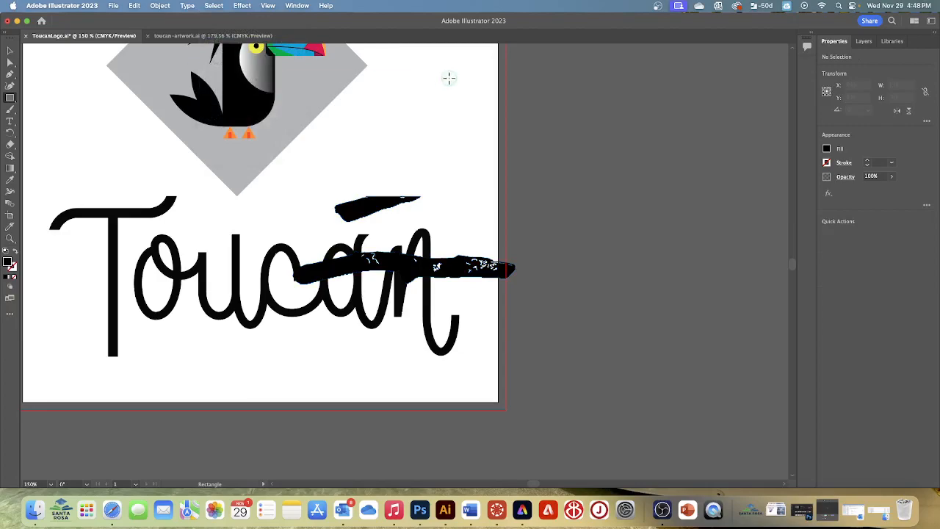
Delete the small partial stick fragment above the main stick.
{"action": "left_click", "coordinate": [10, 50]}
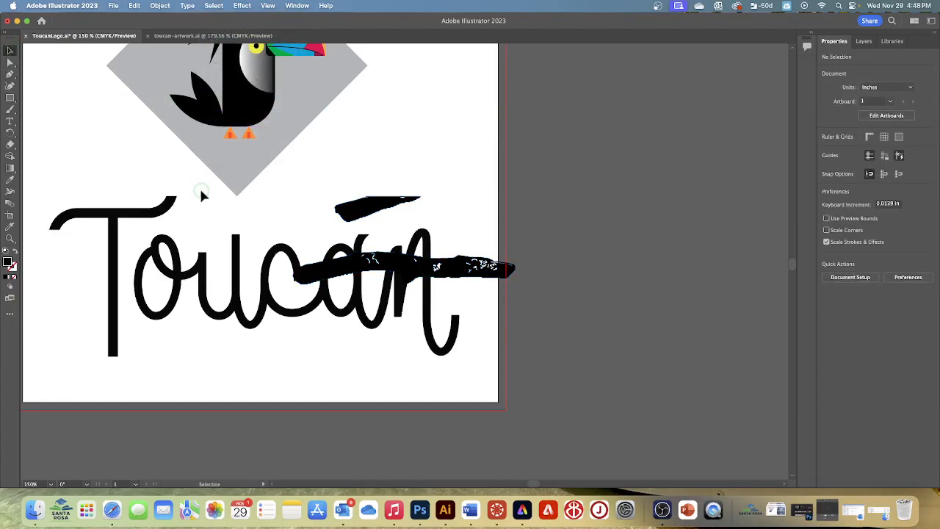
{"action": "left_click", "coordinate": [375, 208]}
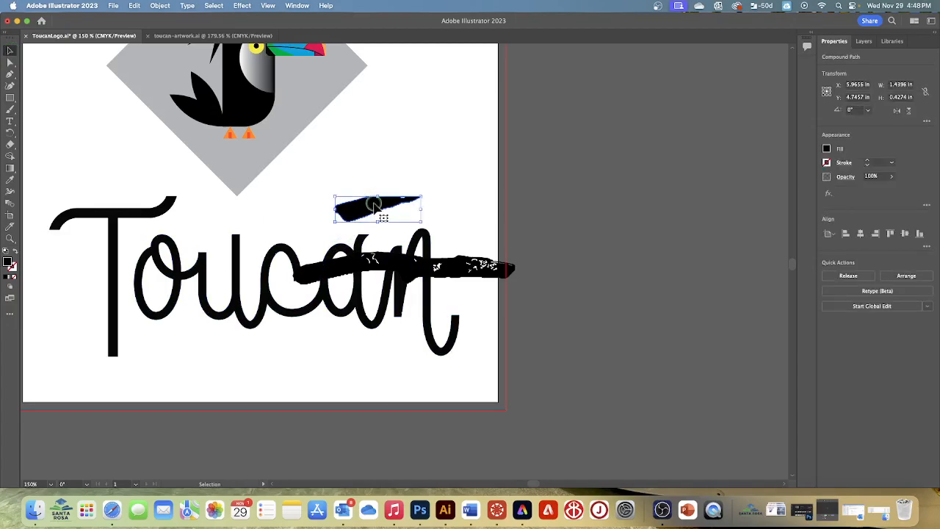
{"action": "key", "text": "Delete"}
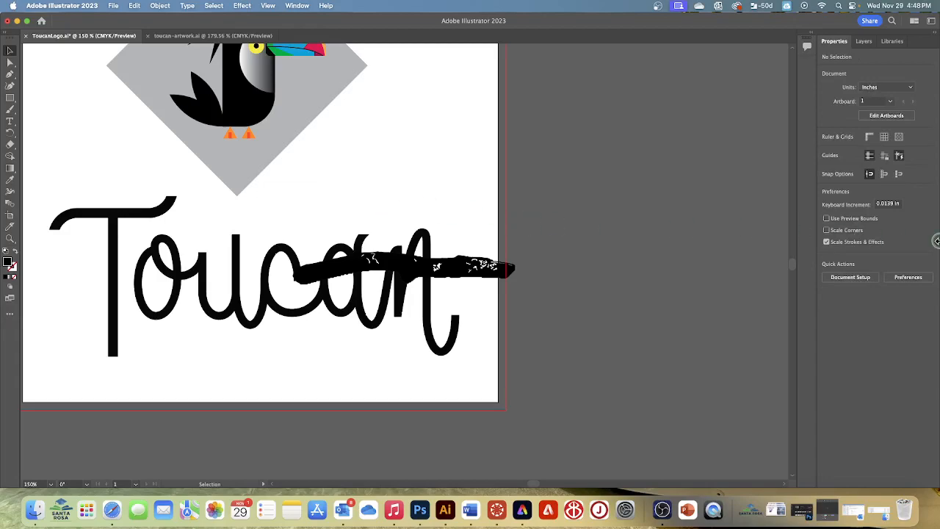
Fill the traced stick with a medium brown swatch.
{"action": "left_click", "coordinate": [504, 267]}
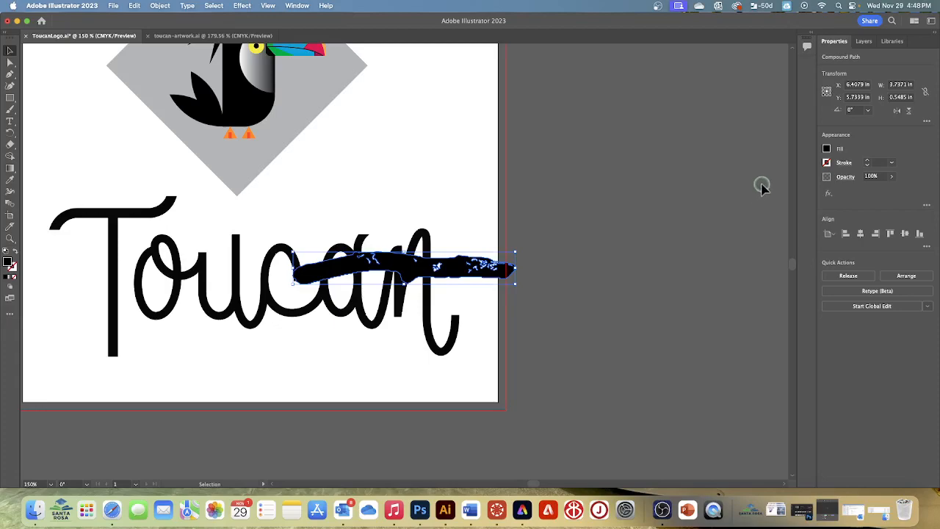
{"action": "left_click", "coordinate": [826, 150]}
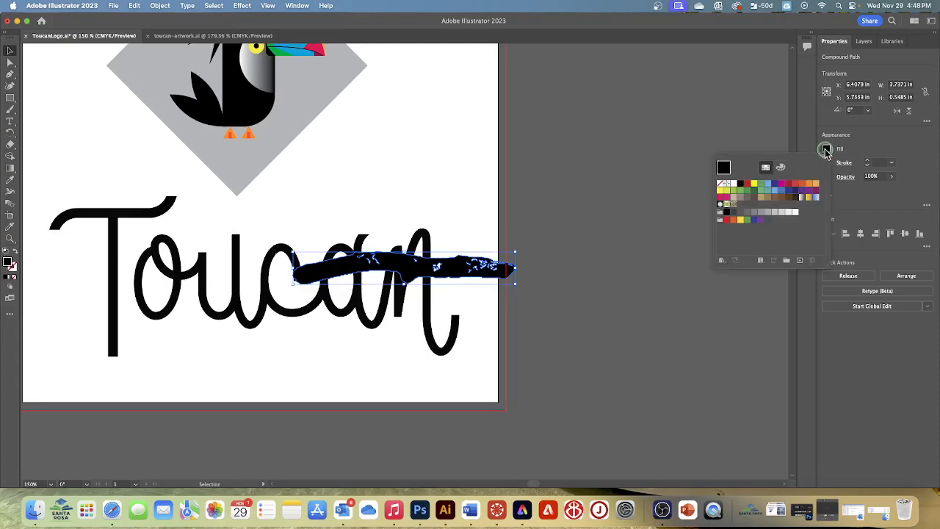
{"action": "left_click", "coordinate": [768, 197]}
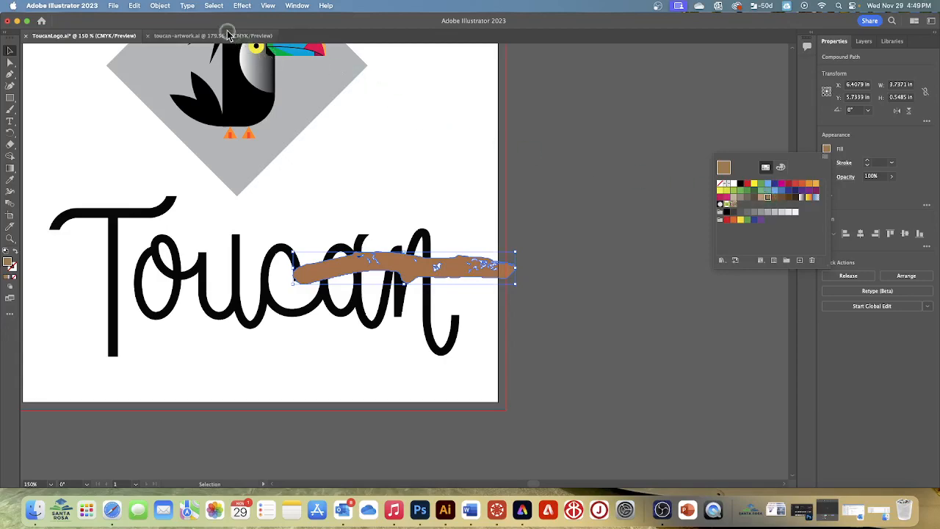
Start the Simplify command on the brown stick's path and reduce its anchor points to near the minimum.
{"action": "left_click", "coordinate": [160, 6]}
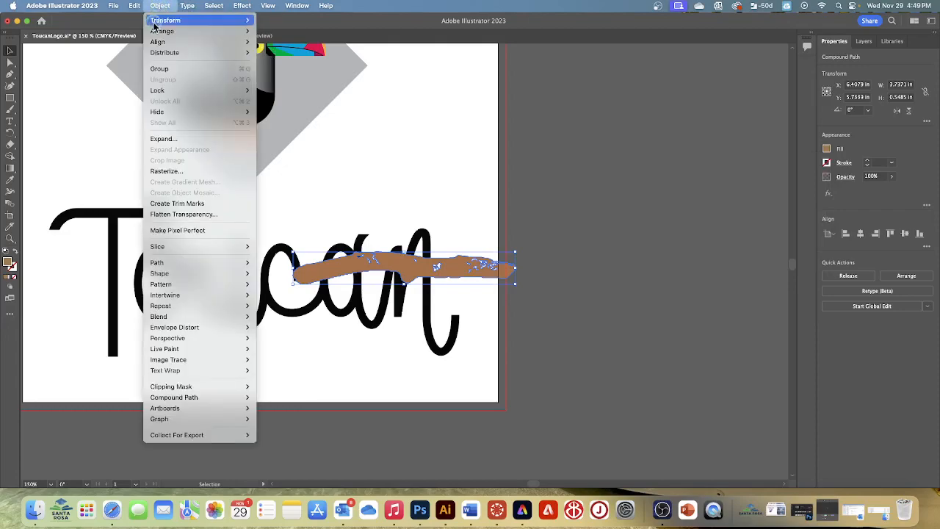
{"action": "mouse_move", "coordinate": [151, 42]}
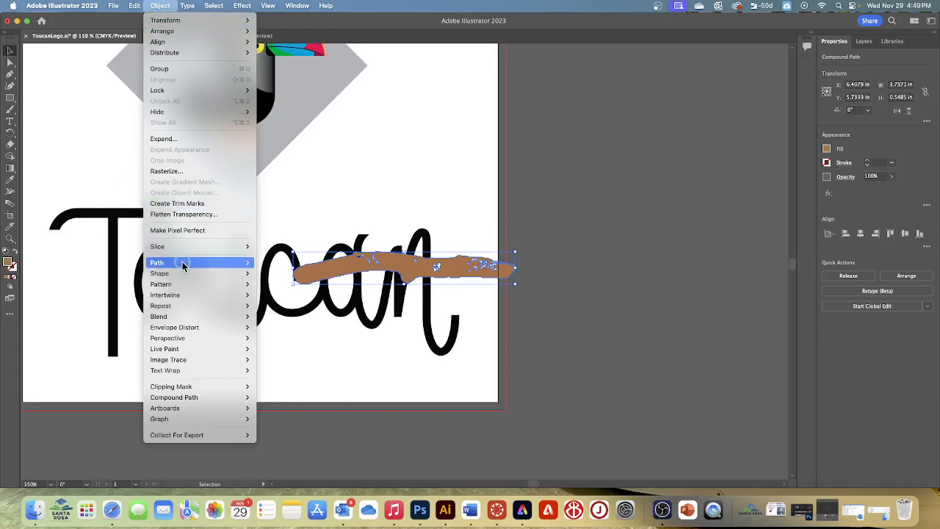
{"action": "mouse_move", "coordinate": [185, 262]}
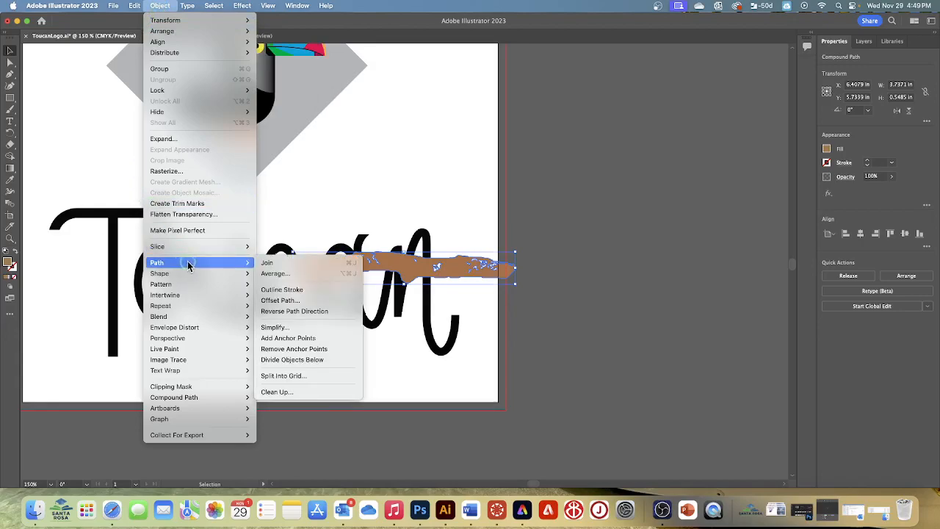
{"action": "left_click", "coordinate": [275, 329]}
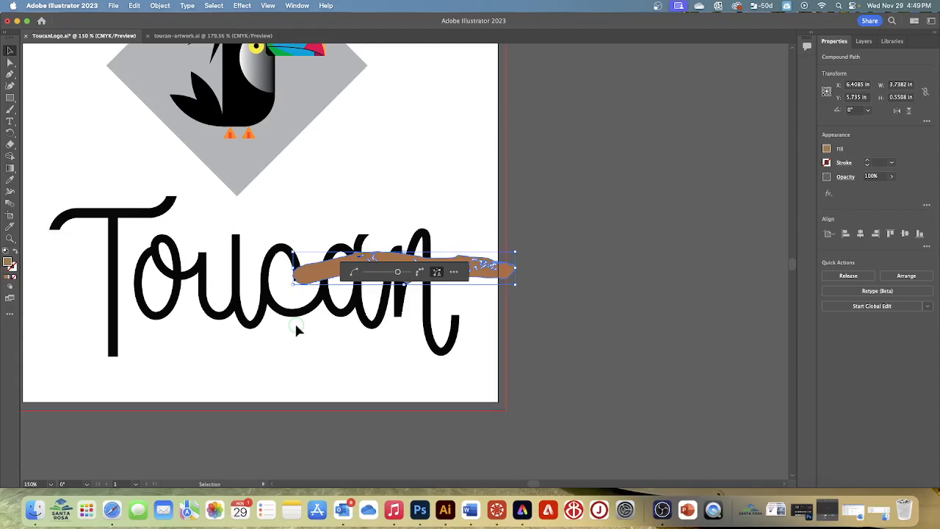
{"action": "scroll", "coordinate": [356, 298], "scroll_direction": "right", "scroll_amount": 1}
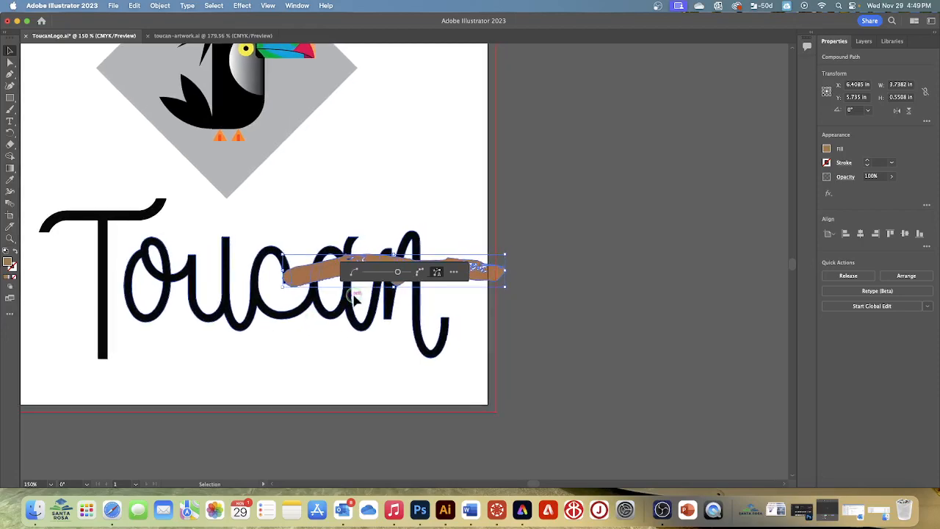
{"action": "left_click_drag", "start_coordinate": [398, 273], "coordinate": [391, 313]}
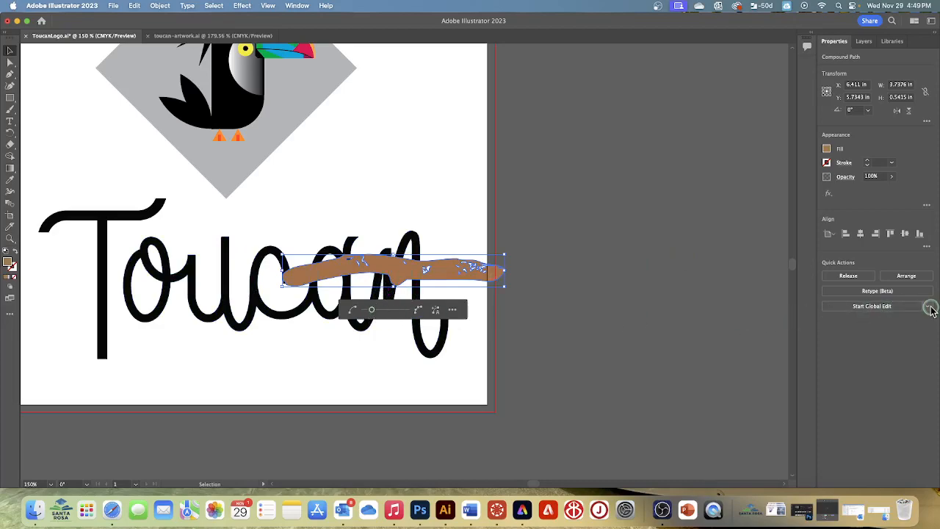
In the detailed Simplify options for the stick, set Simplify Curve to 100% and Corner Point Angle Threshold to 20°, and apply them.
{"action": "left_click", "coordinate": [455, 310]}
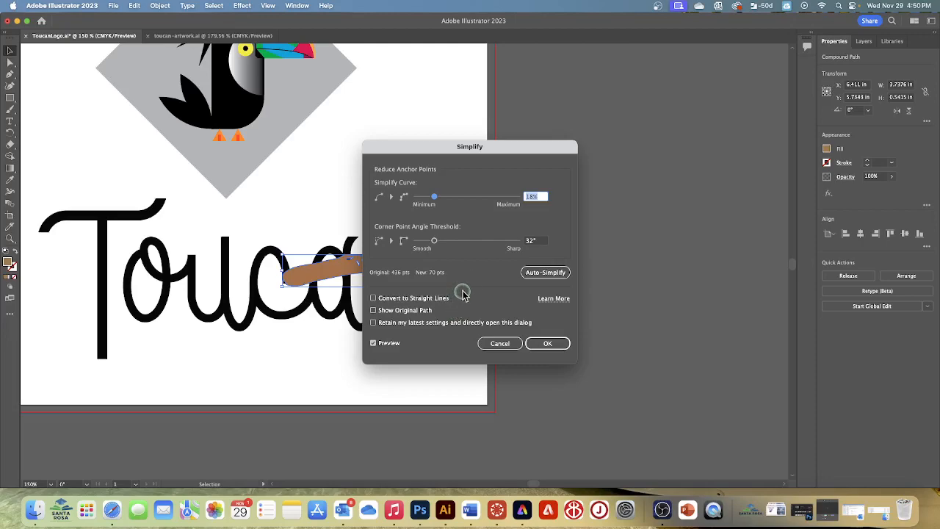
{"action": "left_click_drag", "start_coordinate": [502, 153], "coordinate": [666, 144]}
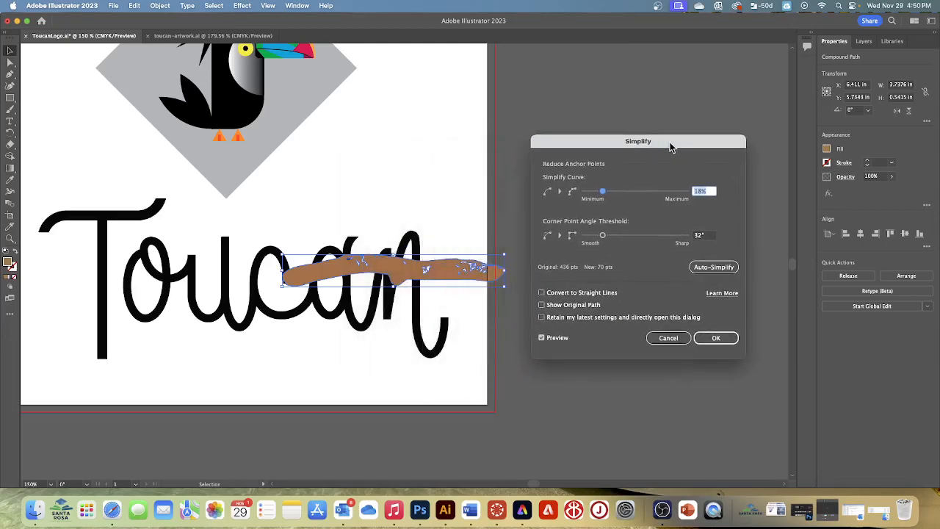
{"action": "left_click", "coordinate": [541, 338]}
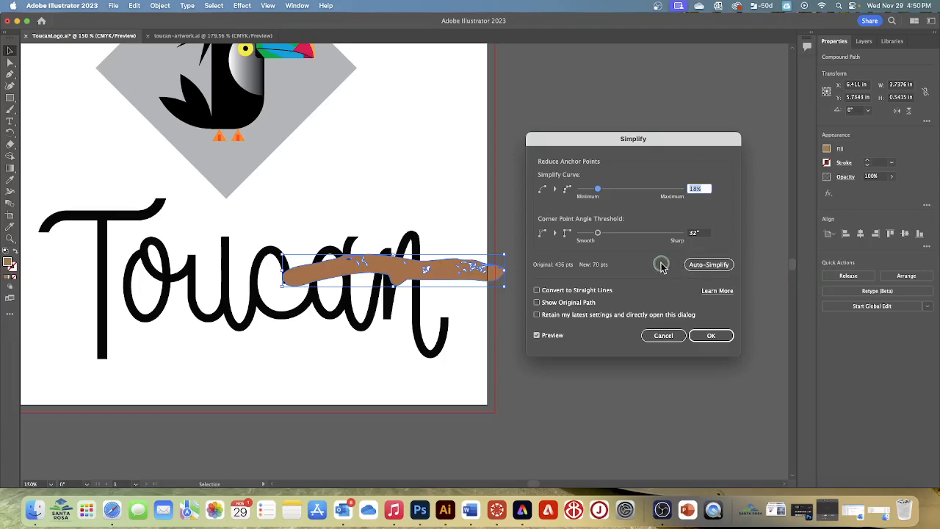
{"action": "left_click_drag", "start_coordinate": [597, 189], "coordinate": [687, 202]}
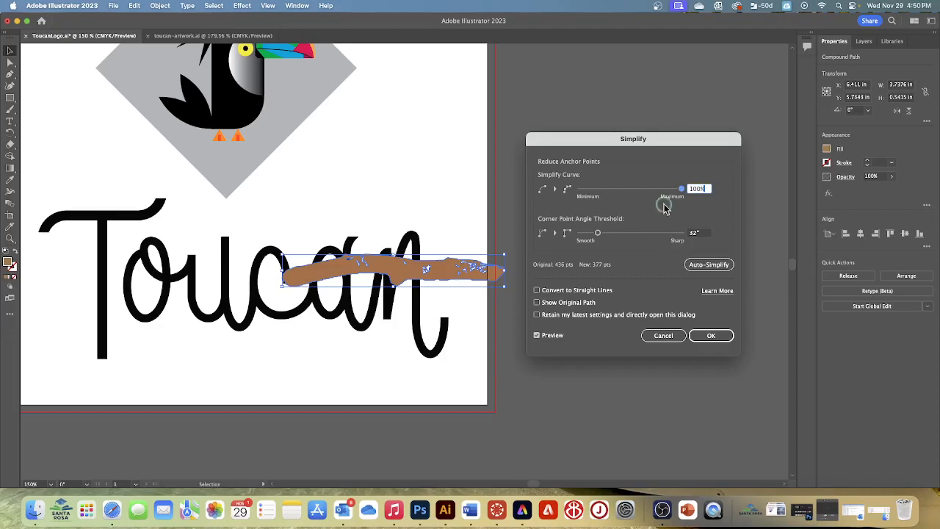
{"action": "left_click_drag", "start_coordinate": [681, 189], "coordinate": [615, 194]}
{"action": "left_click_drag", "start_coordinate": [616, 194], "coordinate": [728, 203]}
{"action": "left_click", "coordinate": [598, 233]}
{"action": "left_click_drag", "start_coordinate": [597, 233], "coordinate": [638, 245]}
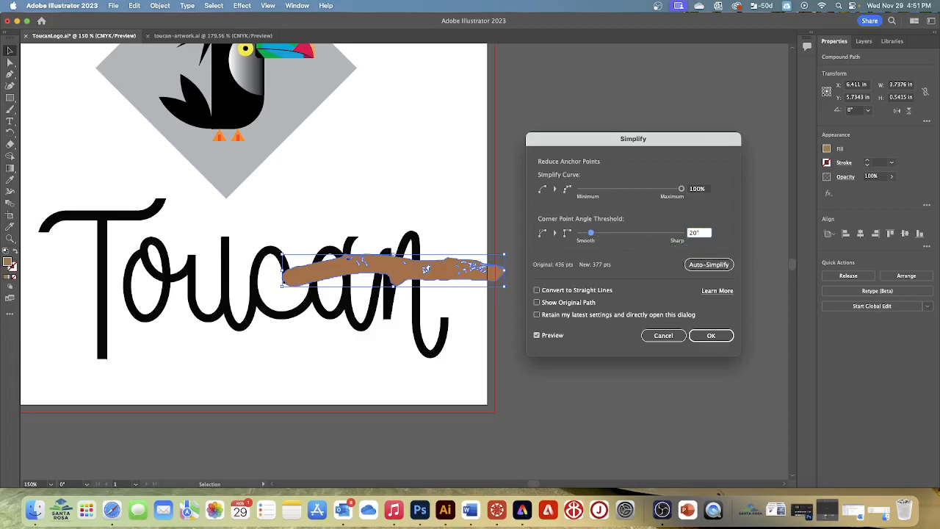
{"action": "left_click", "coordinate": [720, 338]}
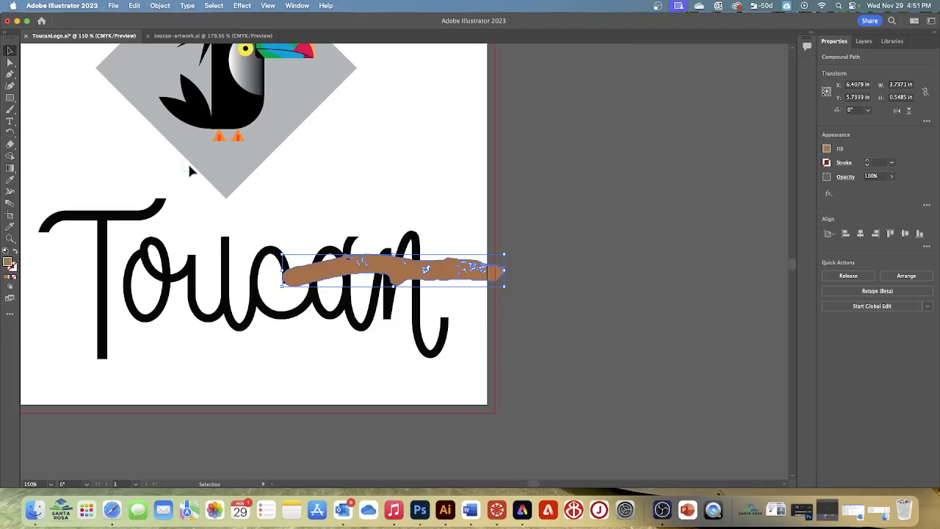
Fit the artboard in the window and move the stick off the lettering to just below the toucan's feet.
{"action": "left_click", "coordinate": [268, 7]}
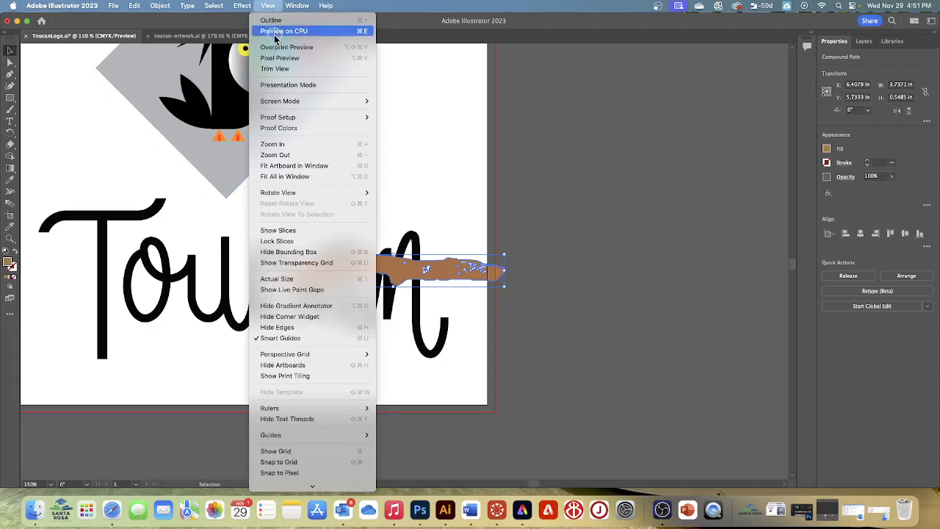
{"action": "left_click", "coordinate": [287, 167]}
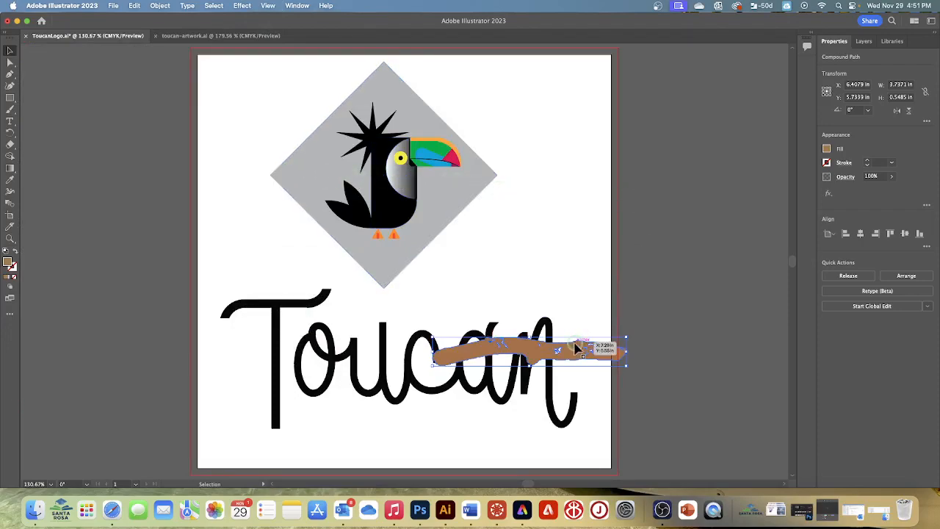
{"action": "mouse_move", "coordinate": [533, 354]}
{"action": "left_mouse_down"}
{"action": "mouse_move", "coordinate": [463, 326]}
{"action": "mouse_move", "coordinate": [388, 252]}
{"action": "mouse_move", "coordinate": [404, 255]}
{"action": "left_mouse_up"}
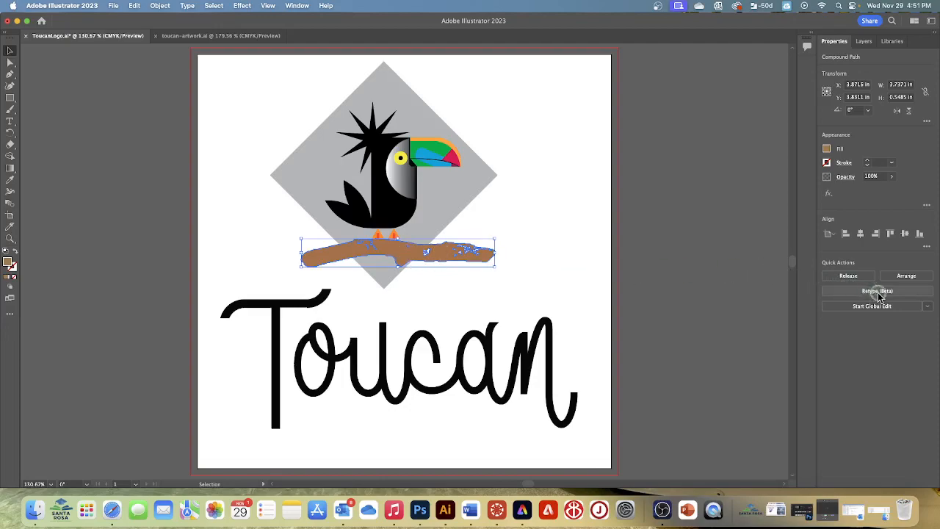
Send the stick to the back, and bring it forward one level so it sits between the gray diamond and the toucan.
{"action": "left_click", "coordinate": [900, 283]}
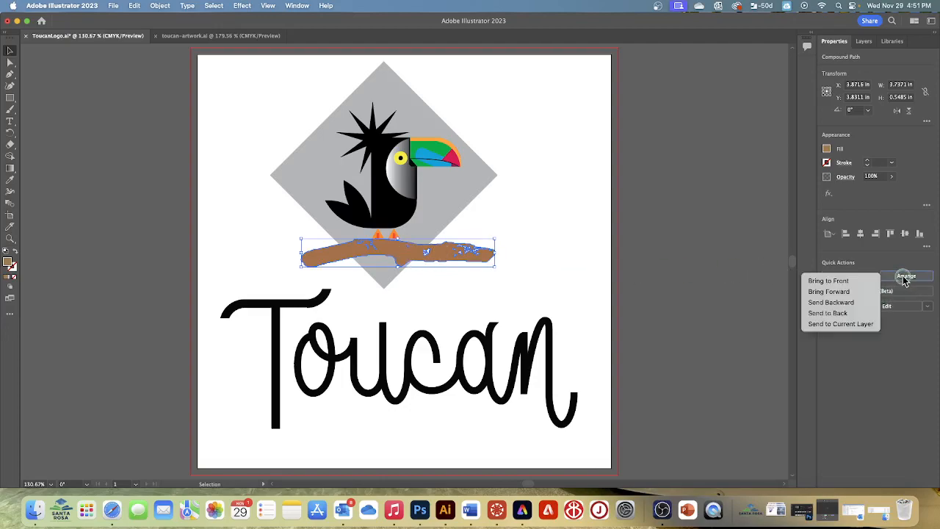
{"action": "left_click", "coordinate": [848, 313]}
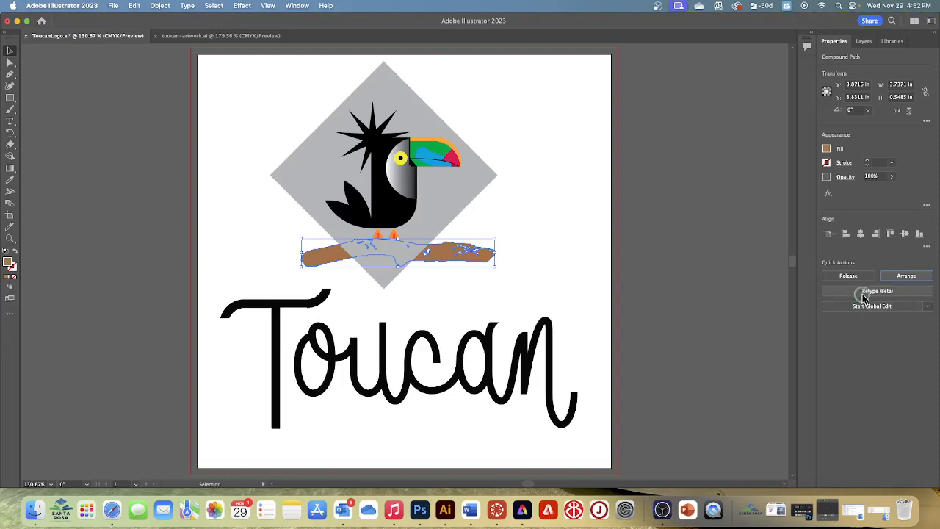
{"action": "left_click", "coordinate": [907, 277]}
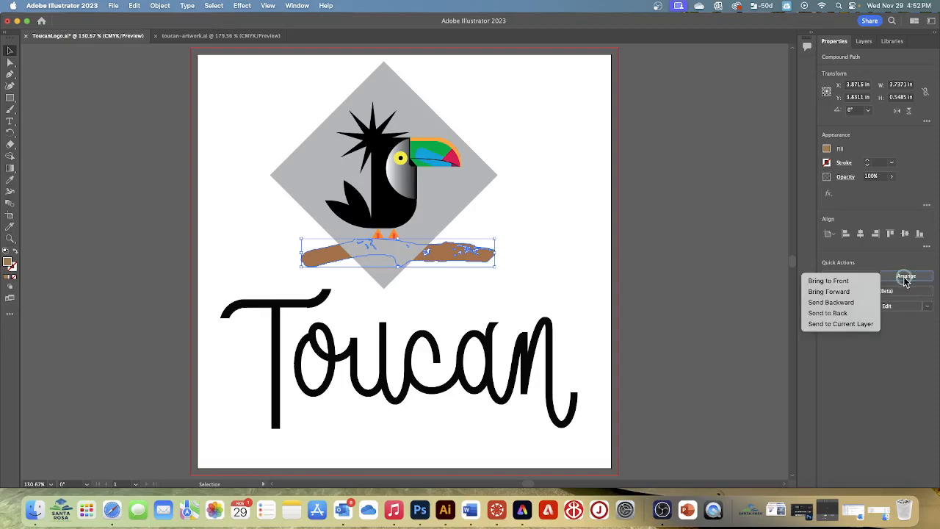
{"action": "left_click", "coordinate": [857, 294]}
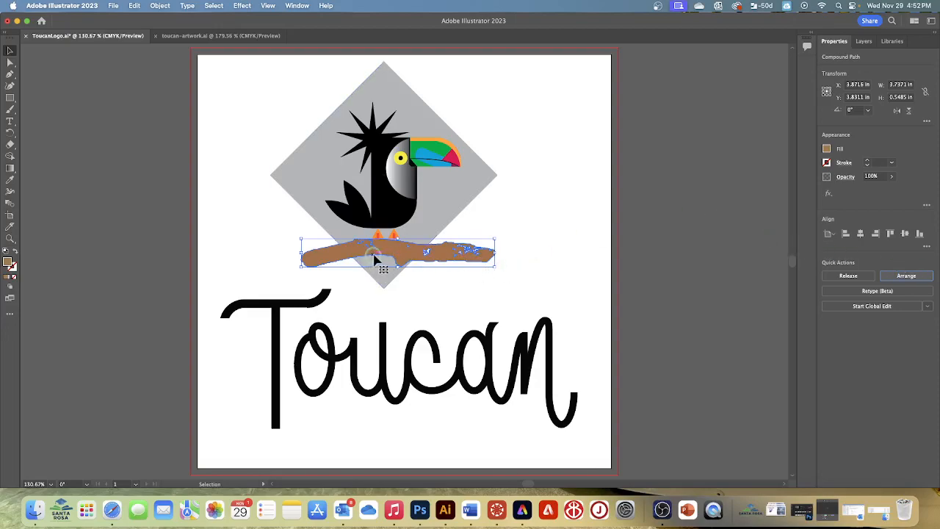
Shift the stick about 0.17 in right and 0.13 in up so the toucan's feet overlap it, and deselect it.
{"action": "left_click_drag", "start_coordinate": [384, 254], "coordinate": [393, 248]}
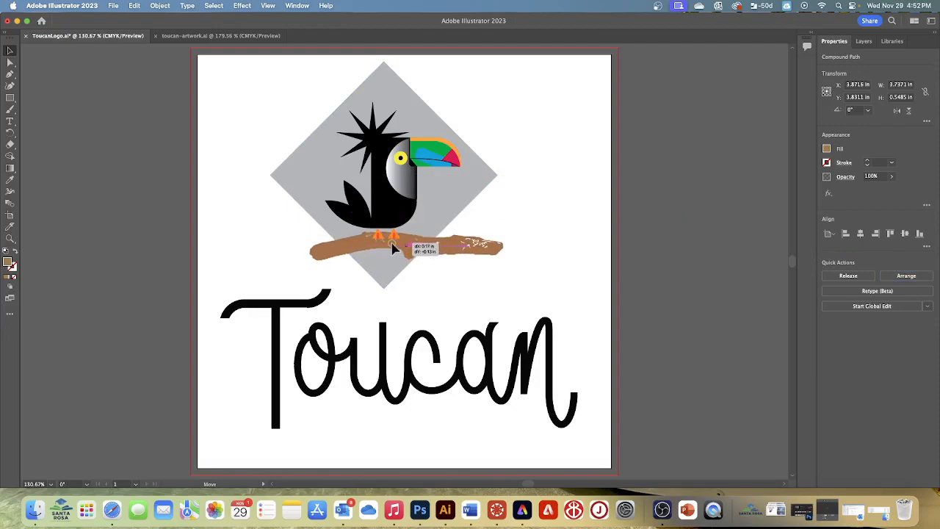
{"action": "left_click_drag", "start_coordinate": [393, 248], "coordinate": [390, 245]}
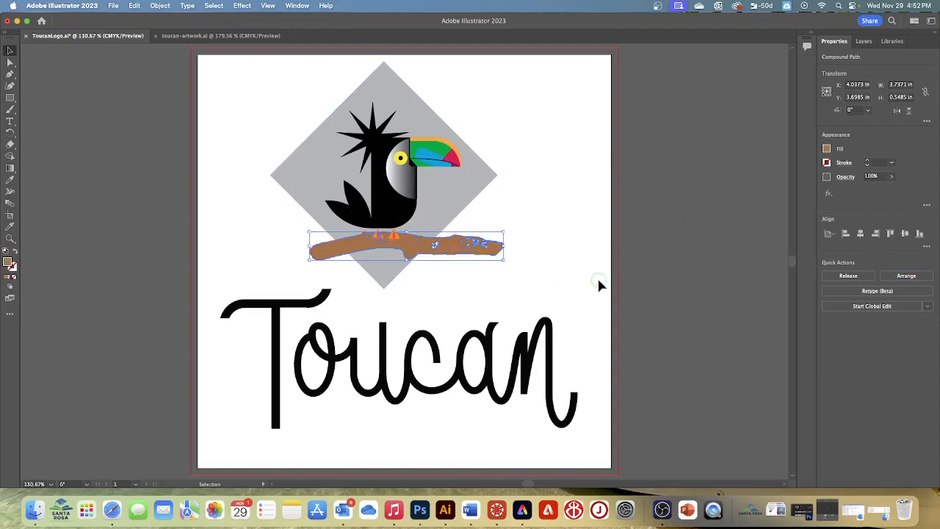
{"action": "left_click", "coordinate": [565, 233]}
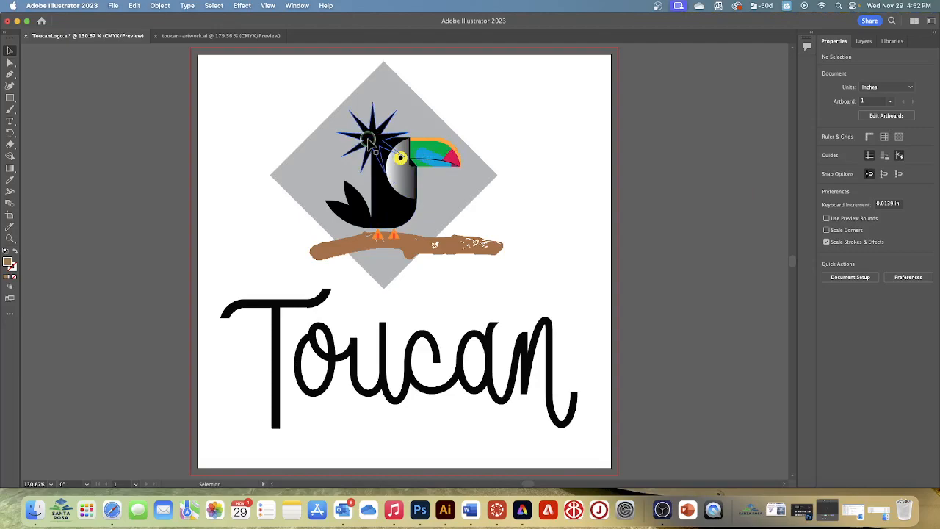
Select the gray diamond, the toucan and the stick together and group them.
{"action": "scroll", "coordinate": [306, 119], "scroll_direction": "right", "scroll_amount": 2}
{"action": "left_click_drag", "start_coordinate": [252, 95], "coordinate": [513, 284]}
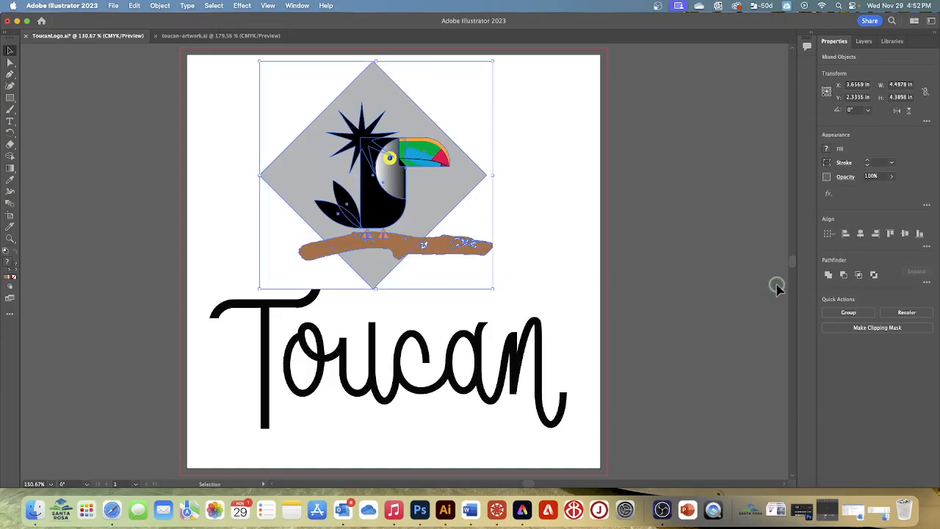
{"action": "left_click", "coordinate": [847, 313]}
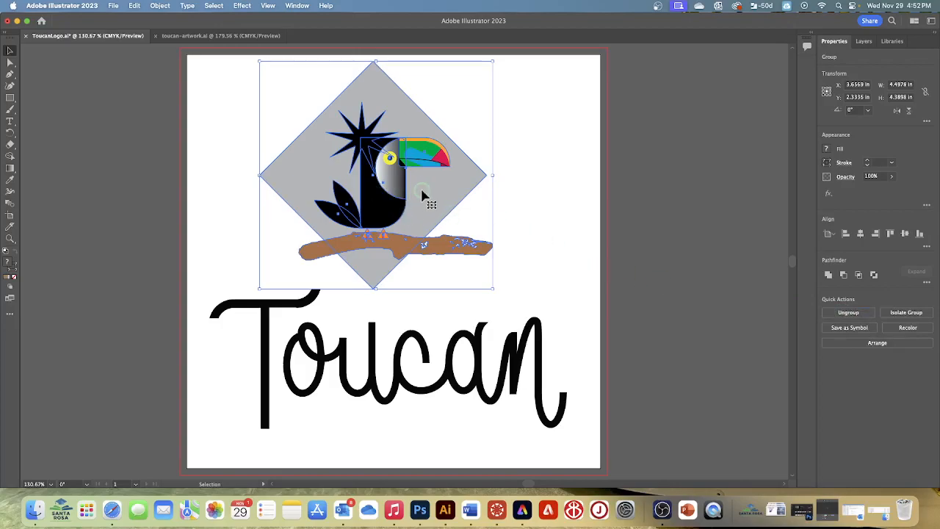
Move the grouped artwork about 0.5 in right and 0.65 in down, closer to the Toucan lettering, and save the document.
{"action": "left_click_drag", "start_coordinate": [426, 198], "coordinate": [455, 230]}
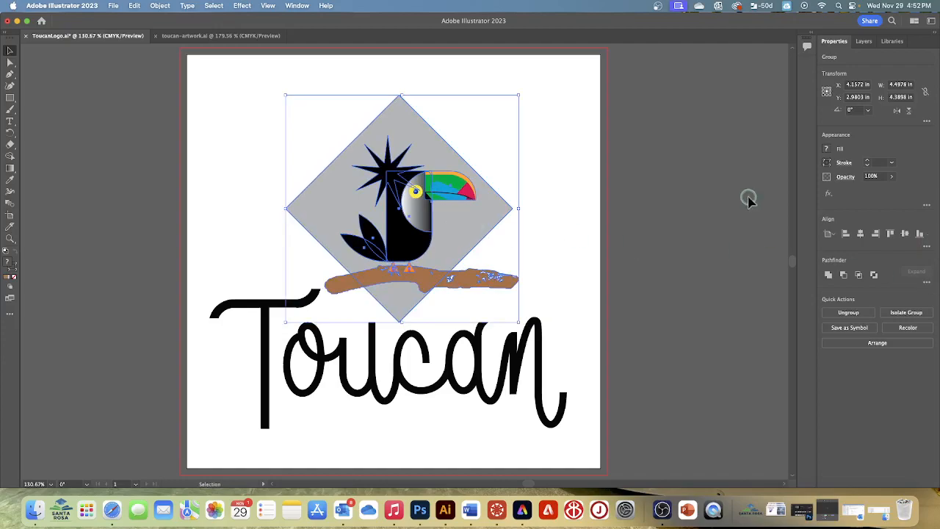
{"action": "left_click", "coordinate": [556, 158]}
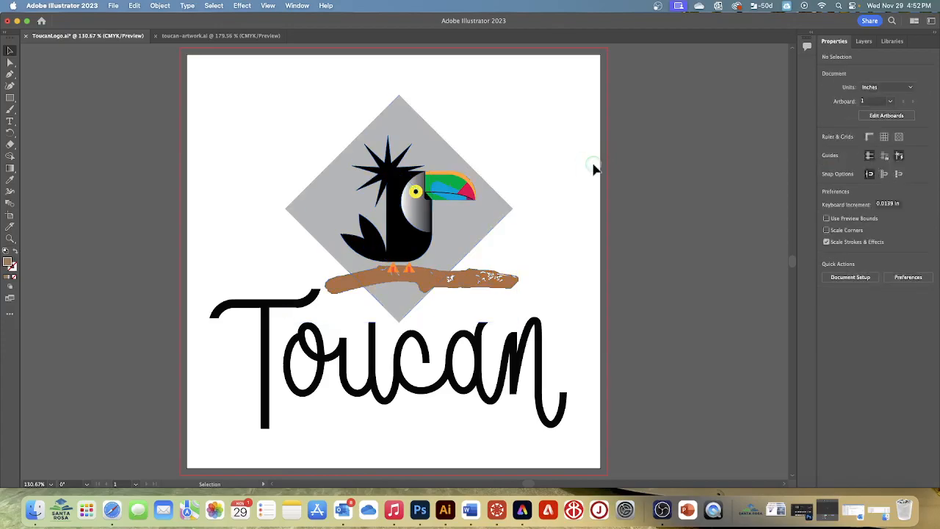
{"action": "left_click", "coordinate": [113, 5]}
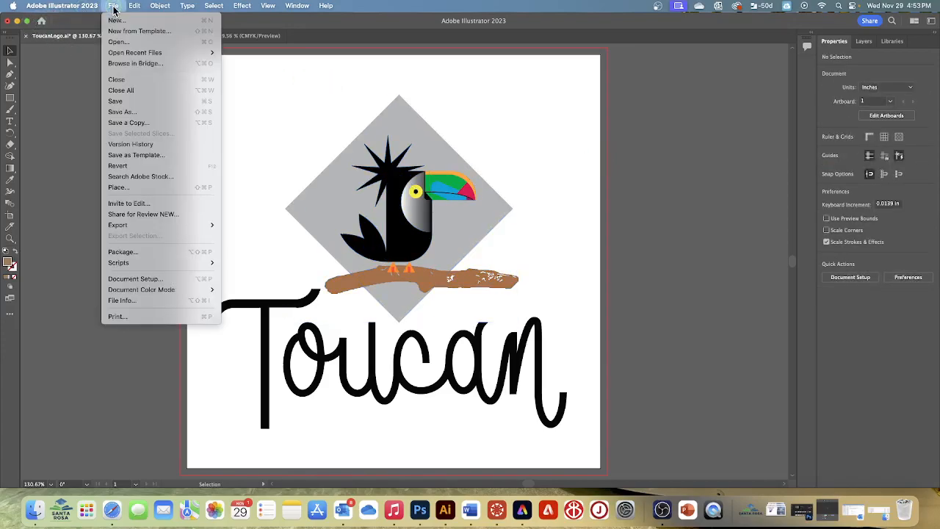
{"action": "left_click", "coordinate": [125, 101]}
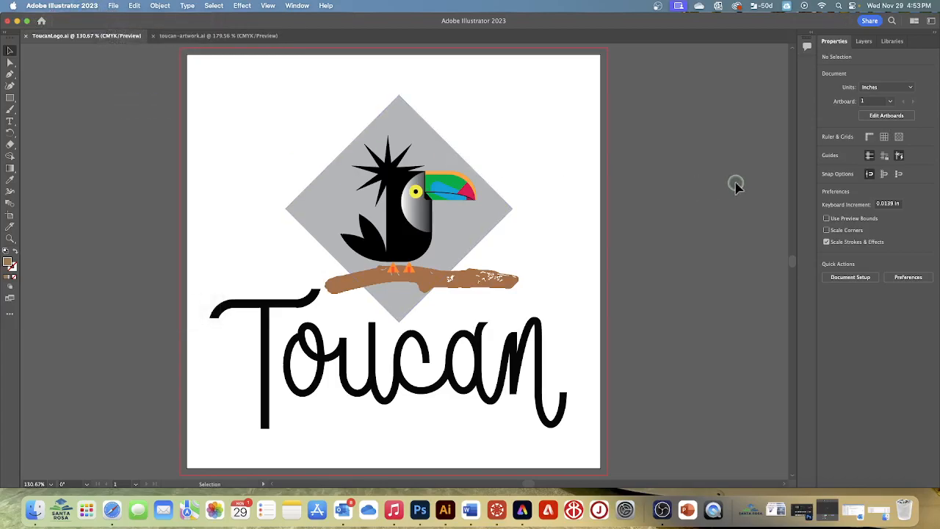